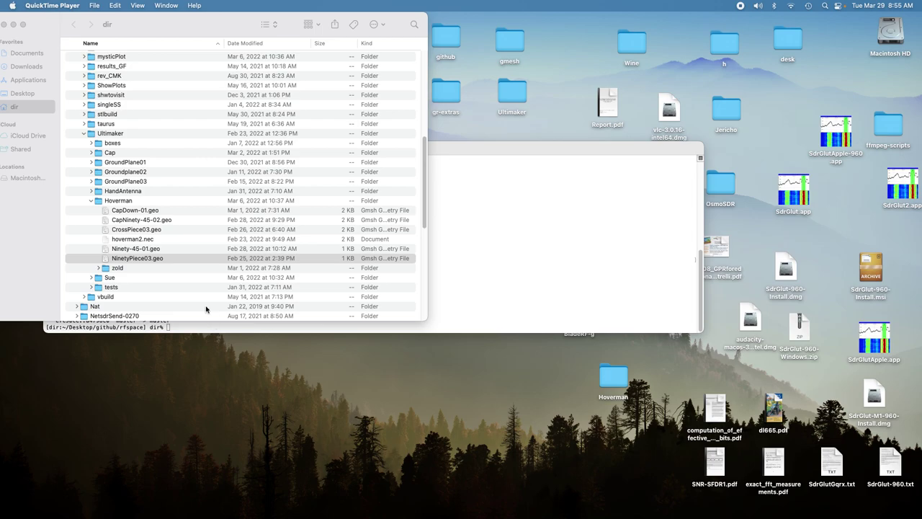
Step: View the CapDown-01.geo geometry from the Hoverman folder in Gmsh and quit the program
click(107, 210)
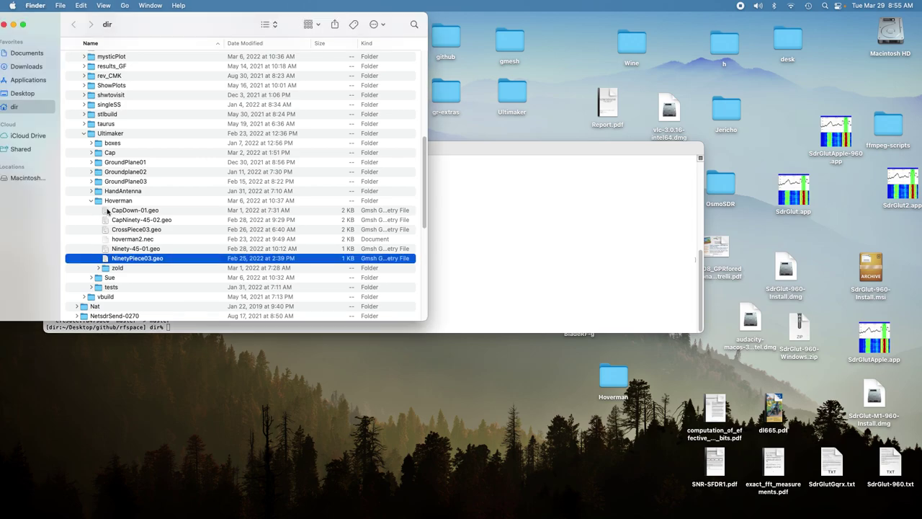
click(107, 210)
right_click(107, 210)
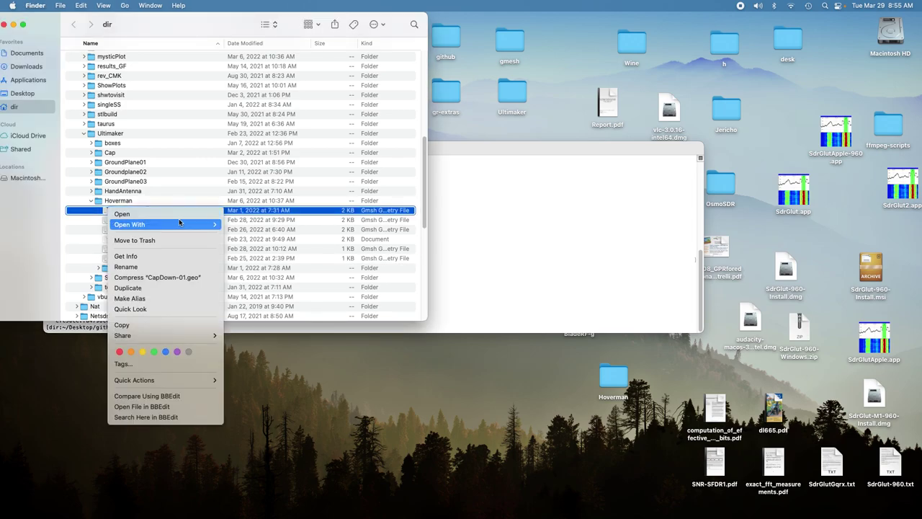
mouse_move(176, 224)
click(272, 224)
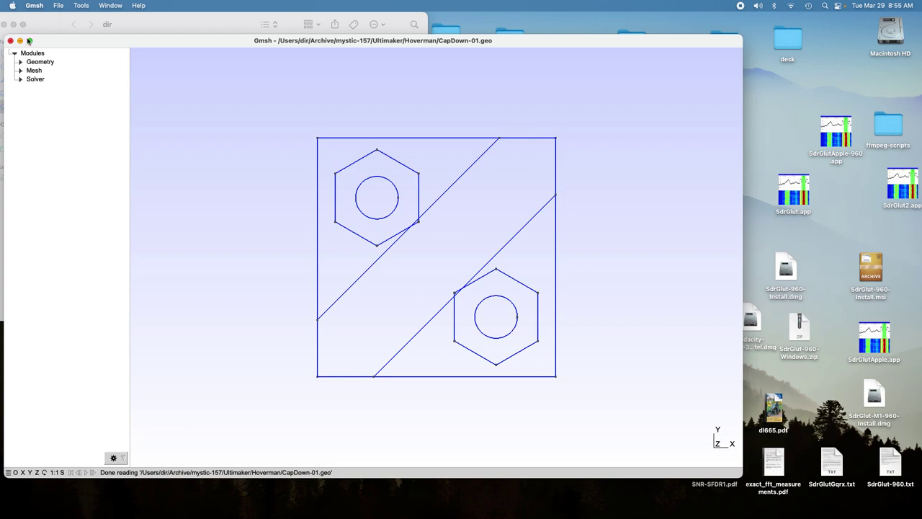
click(36, 10)
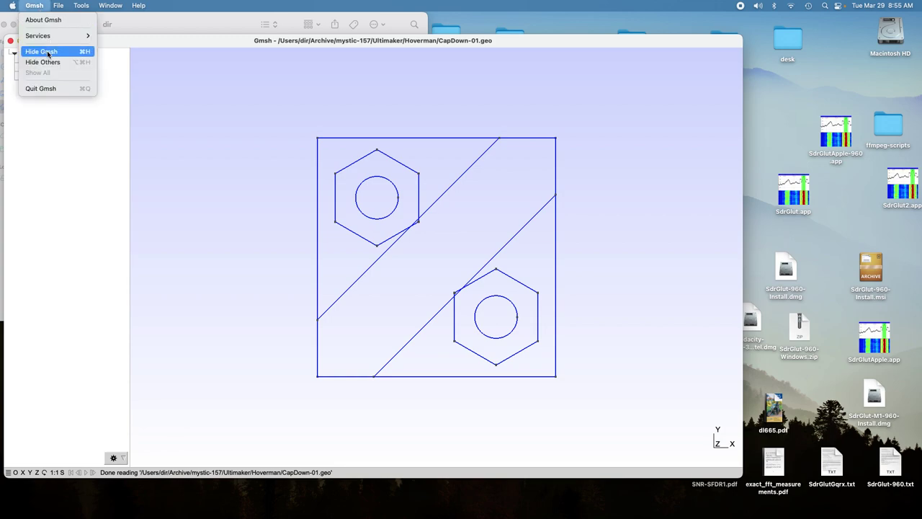
click(52, 91)
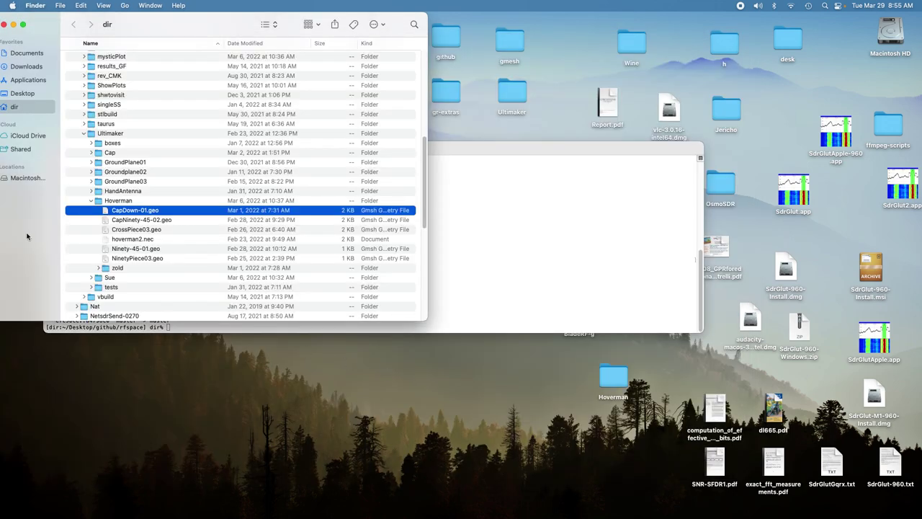
Step: View the CapNinety-45-02.geo geometry from the Hoverman folder in Gmsh and quit the program
click(107, 222)
right_click(106, 222)
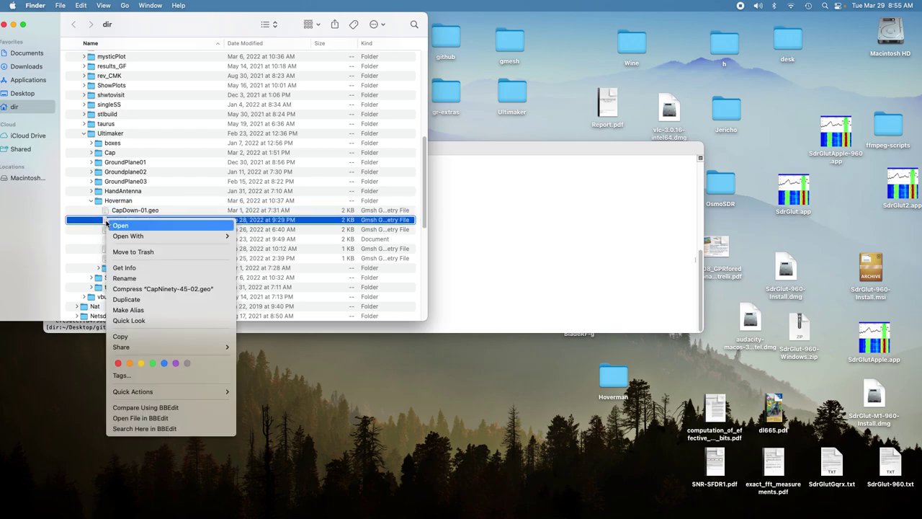
mouse_move(150, 236)
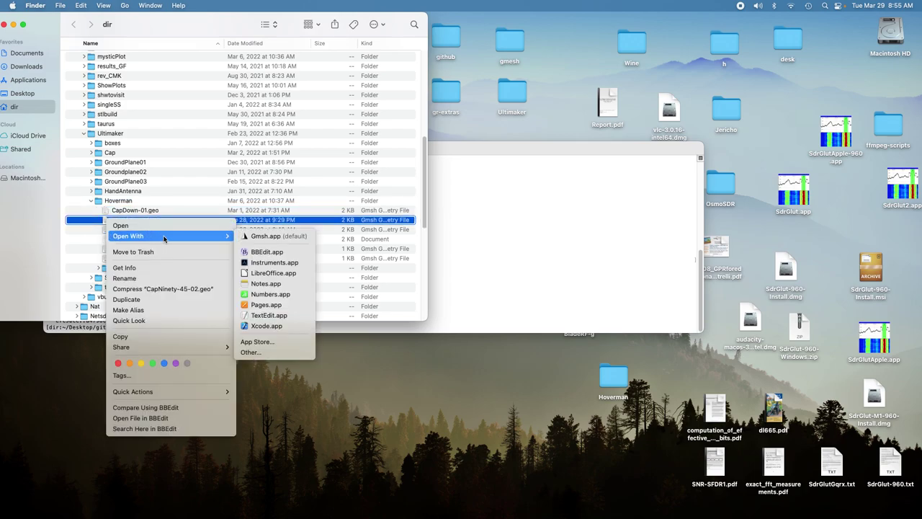
click(270, 236)
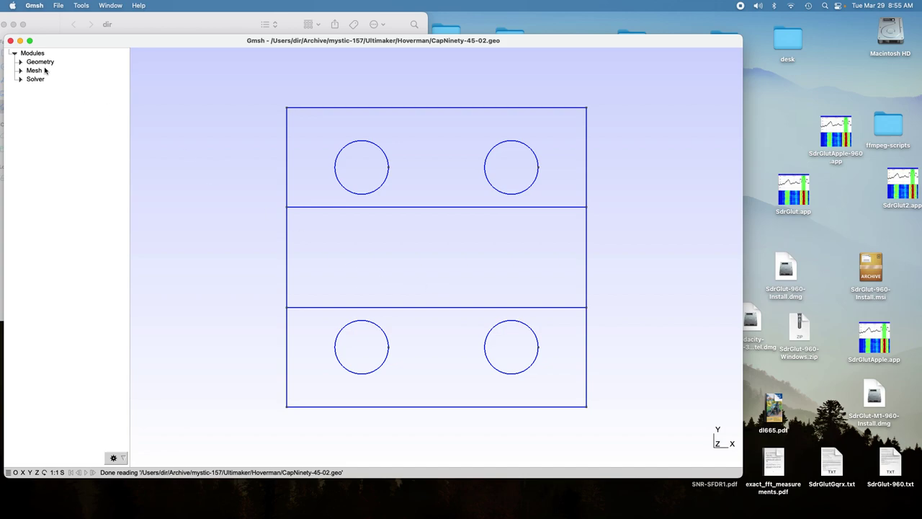
click(40, 9)
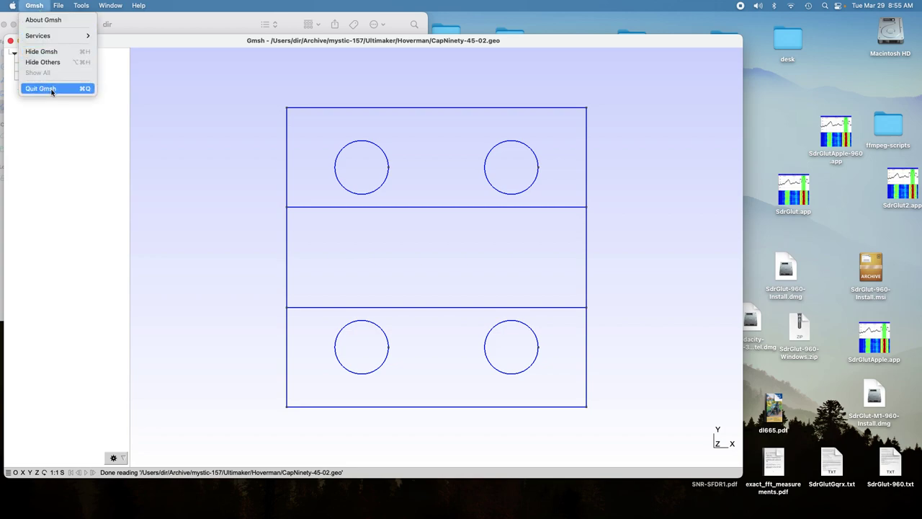
click(52, 89)
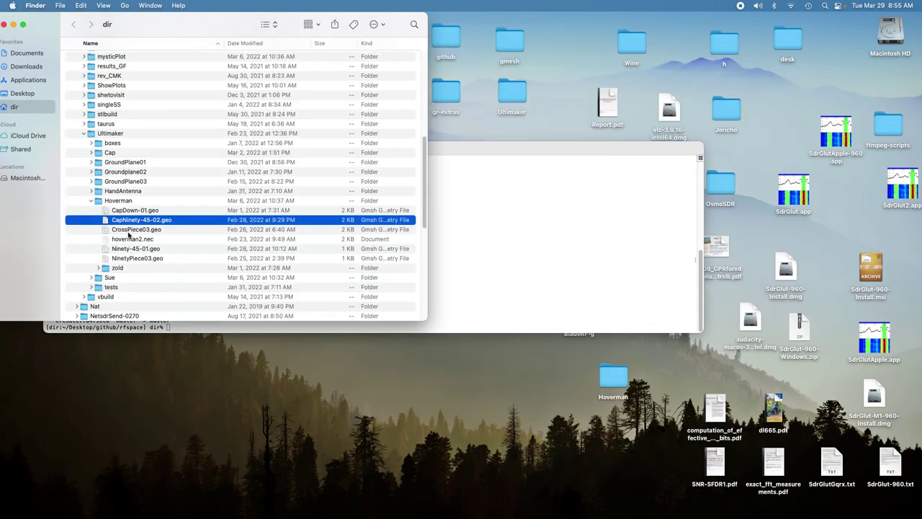
Step: View the CrossPiece03.geo geometry from the Hoverman folder in Gmsh and quit the program
click(130, 230)
right_click(130, 230)
mouse_move(156, 245)
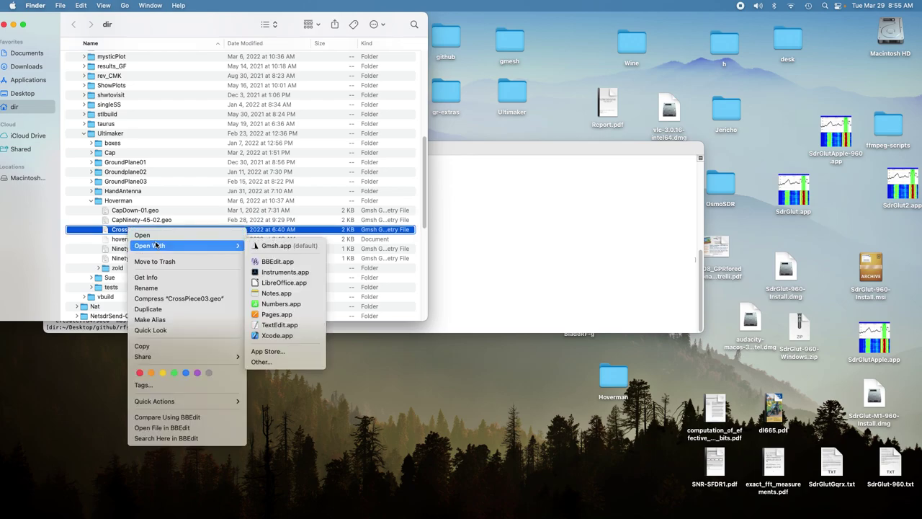
click(276, 245)
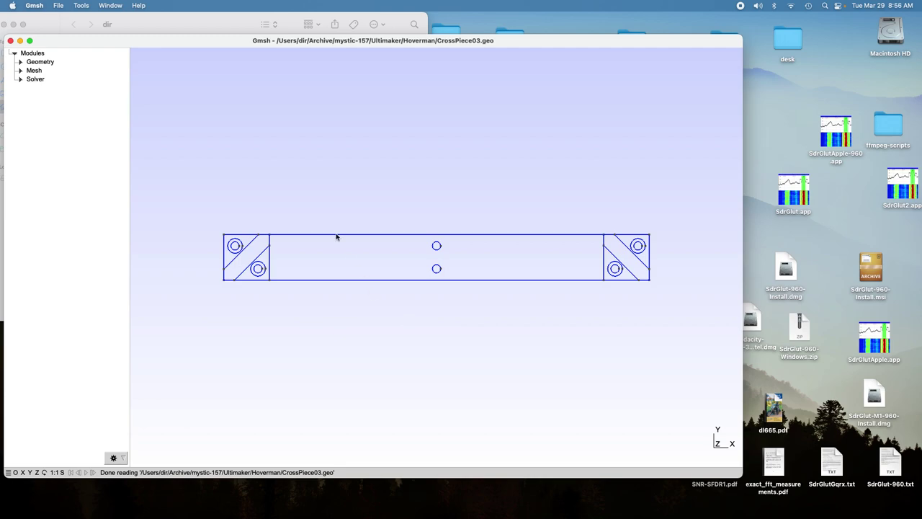
click(33, 7)
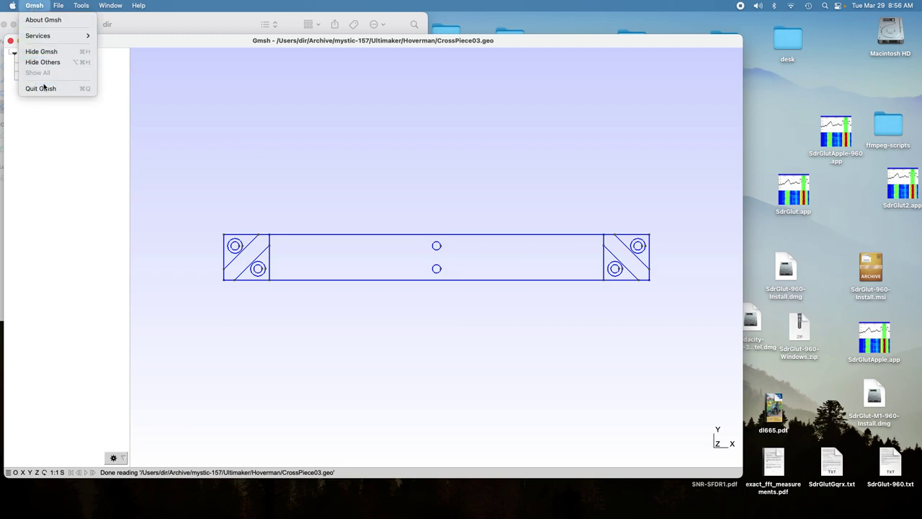
click(44, 87)
Step: View the Ninety-45-01.geo geometry from the Hoverman folder in Gmsh and quit the program
click(108, 249)
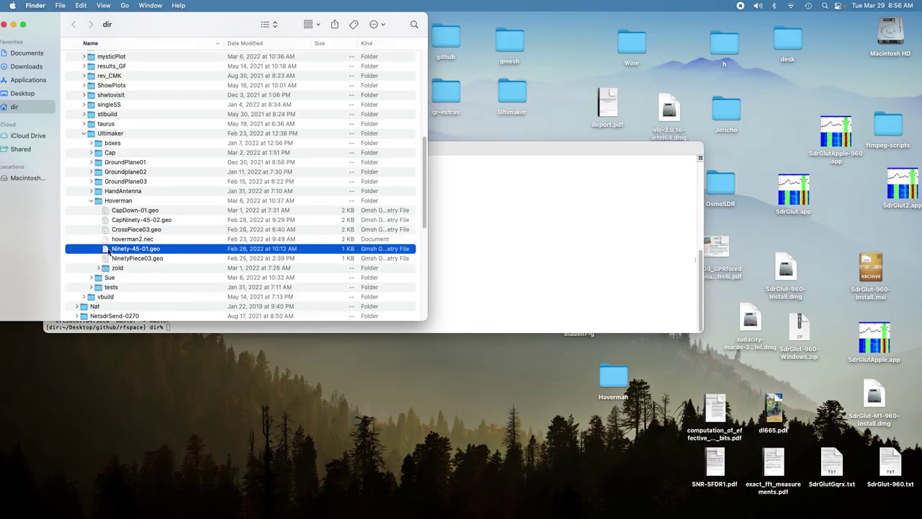
right_click(108, 249)
mouse_move(176, 264)
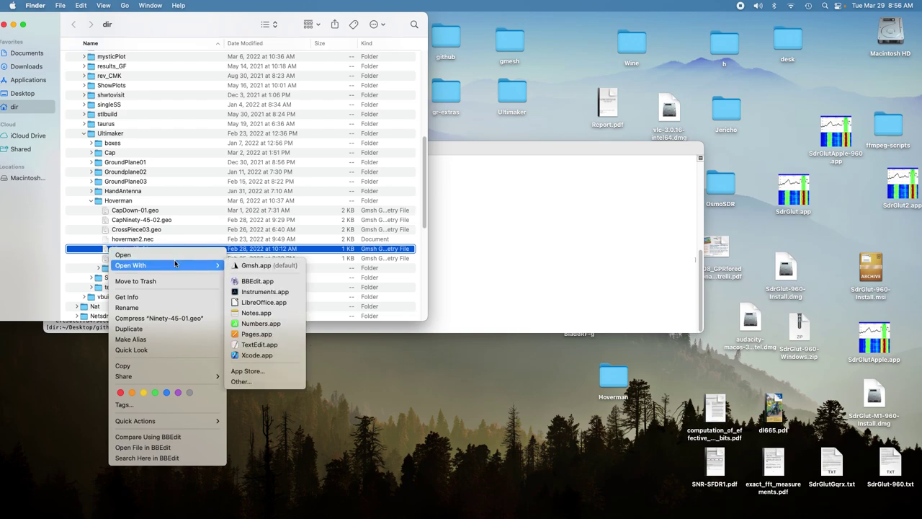
click(263, 265)
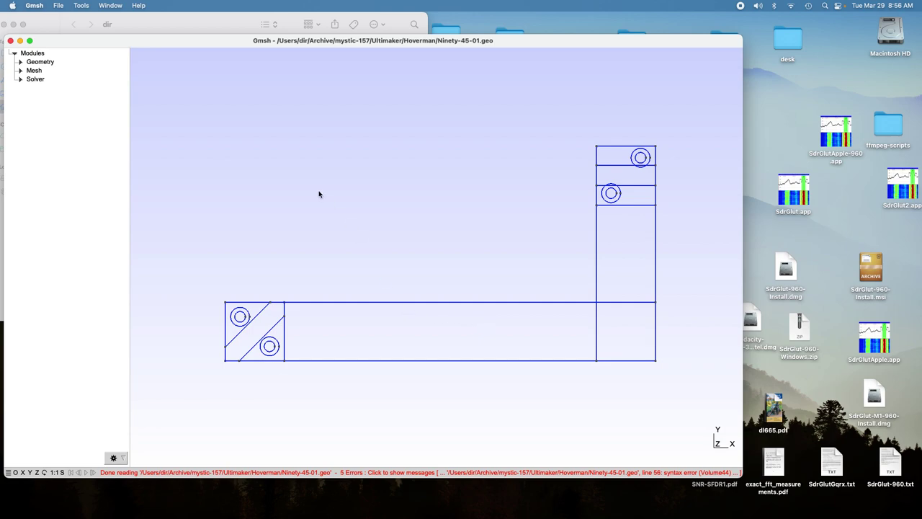
click(34, 6)
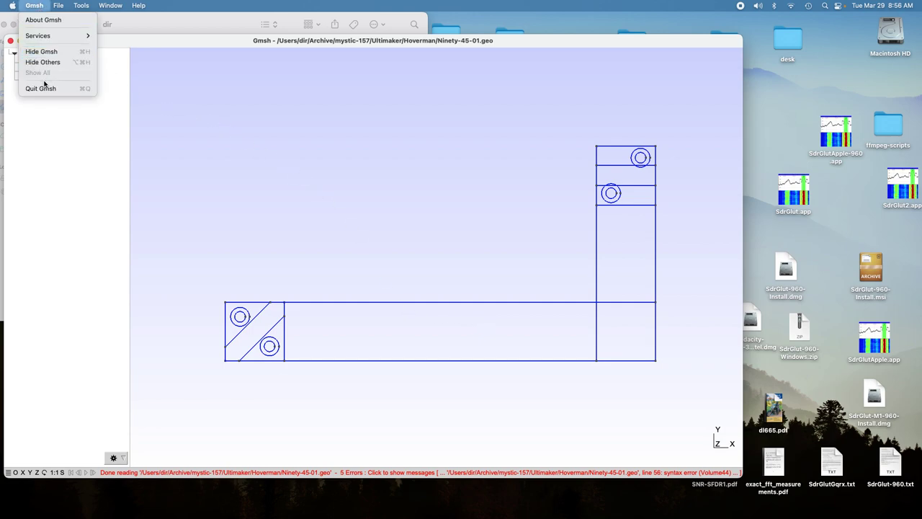
click(48, 88)
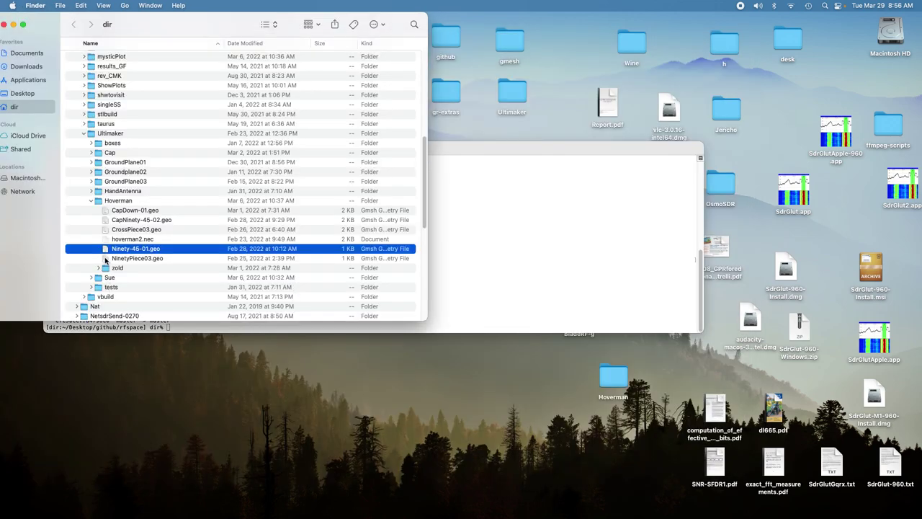
Step: Open NinetyPiece03.geo from the Hoverman folder in Gmsh
click(108, 258)
right_click(108, 258)
mouse_move(150, 278)
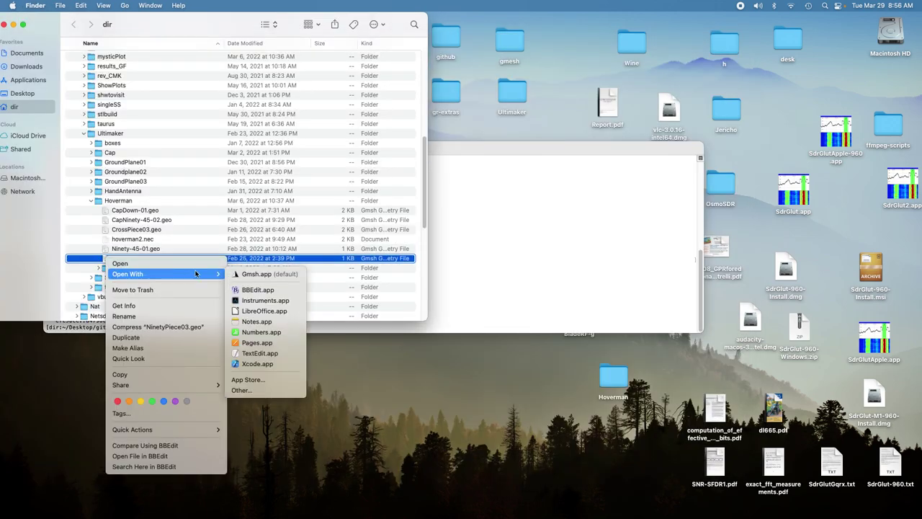
click(258, 273)
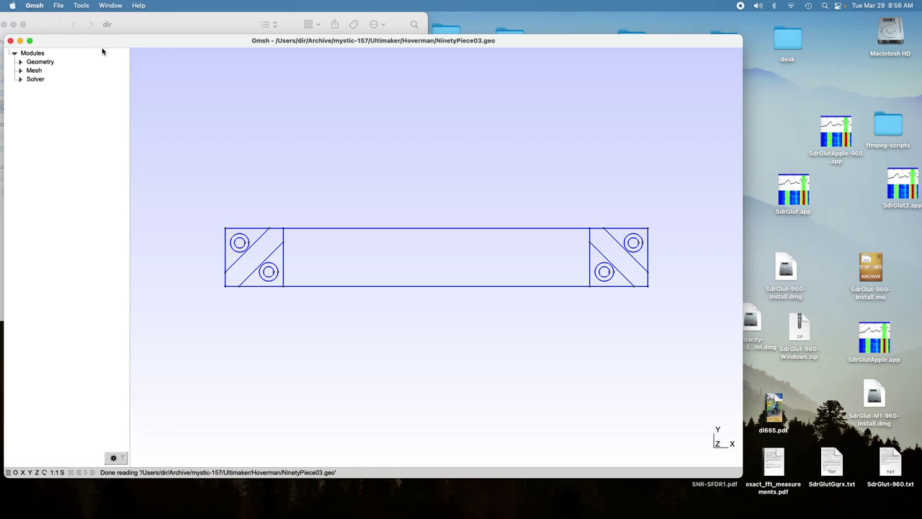
click(34, 5)
click(126, 83)
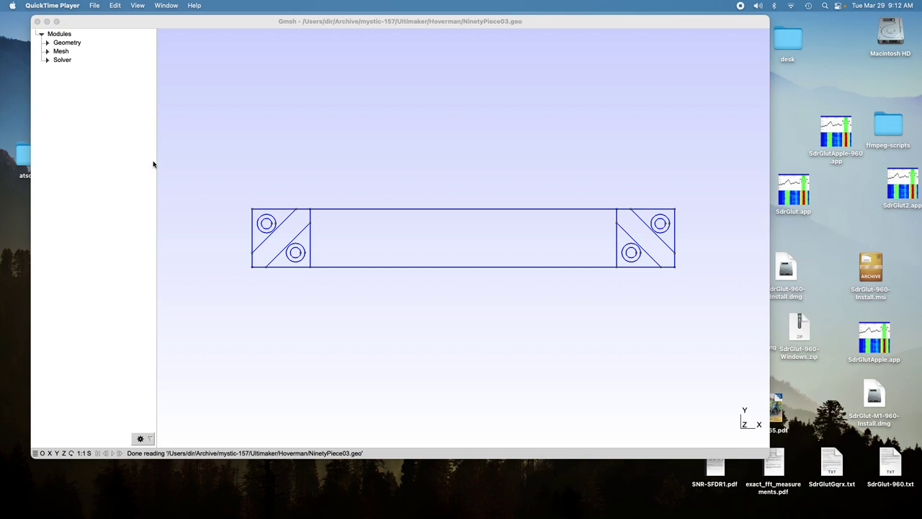
Step: Generate a 2D mesh of the NinetyPiece03 model and tilt it to inspect the result
click(47, 52)
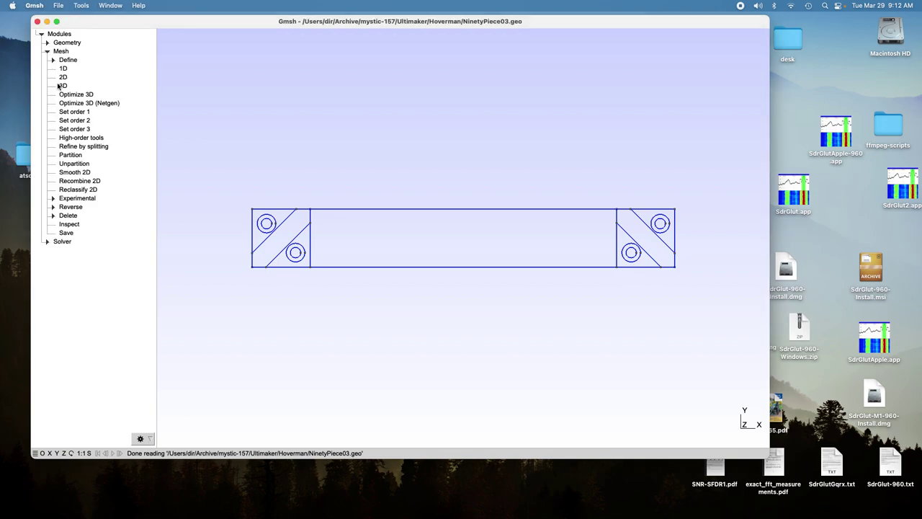
click(65, 77)
drag(441, 282, 410, 200)
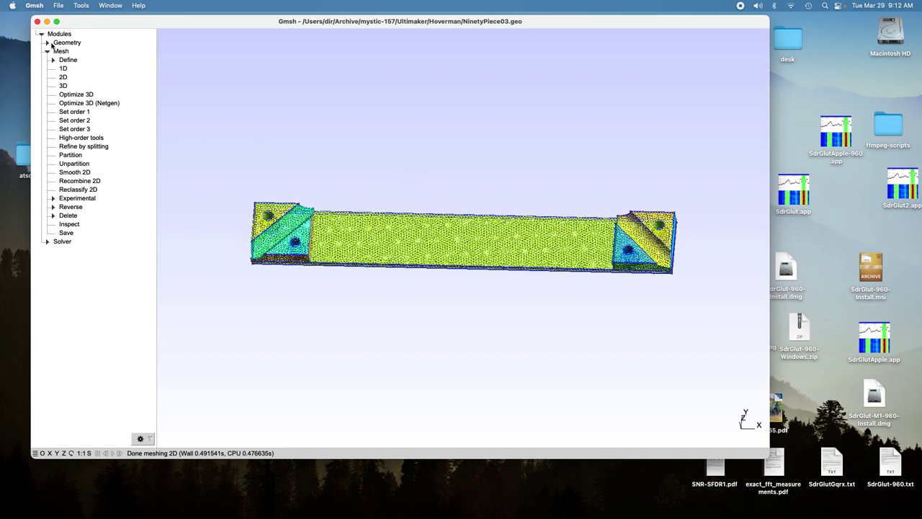
Step: Export the mesh to the Hoverman folder as NinetyPiece03.stl in ASCII format with all elements saved, and quit Gmsh
click(59, 6)
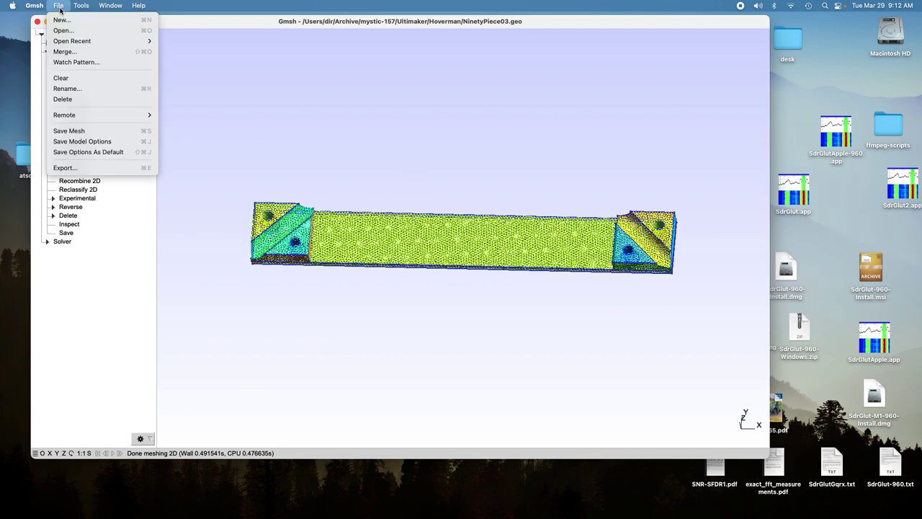
click(82, 167)
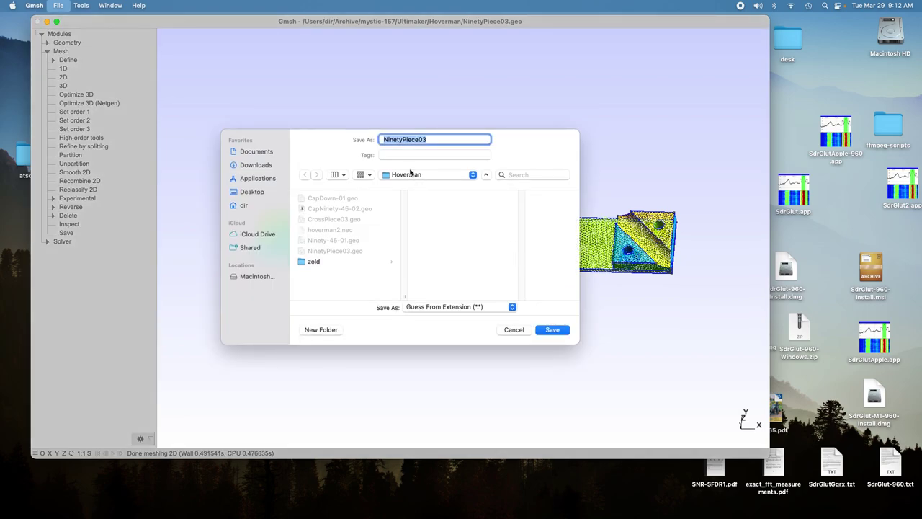
click(438, 140)
text(.stl)
click(544, 332)
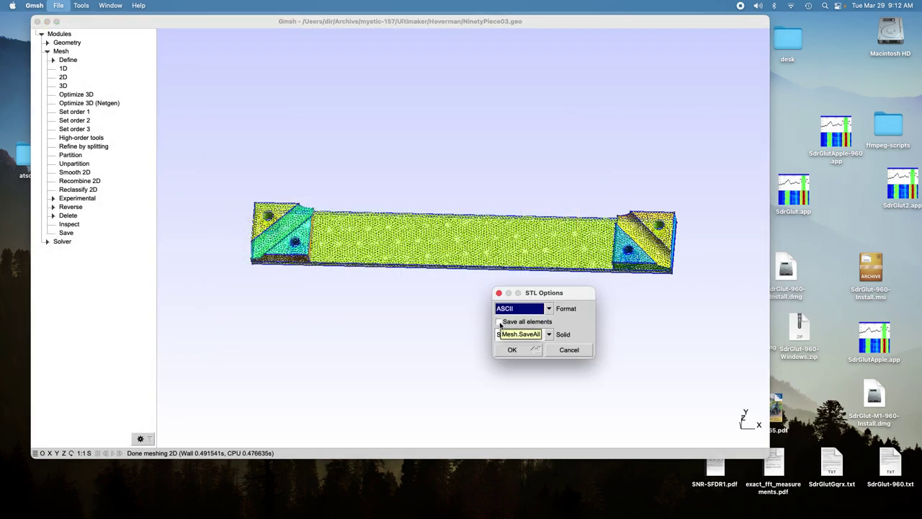
click(501, 326)
click(525, 351)
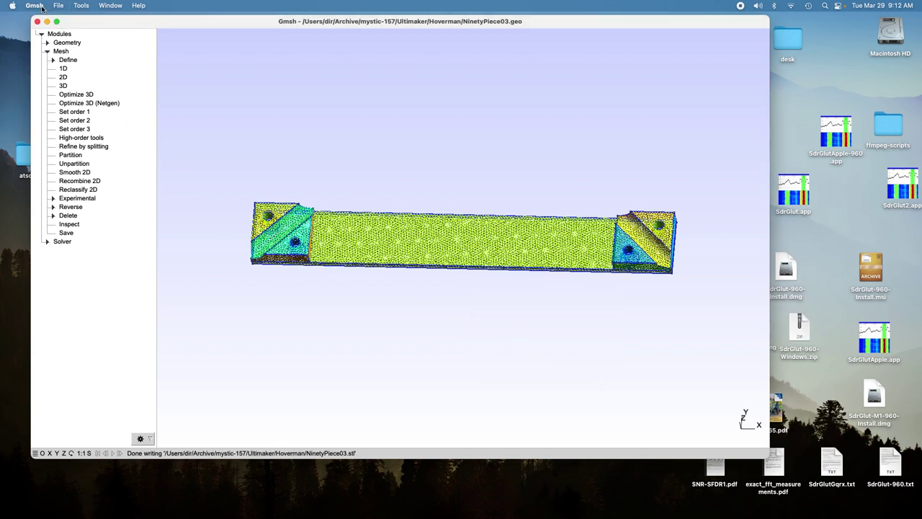
click(41, 8)
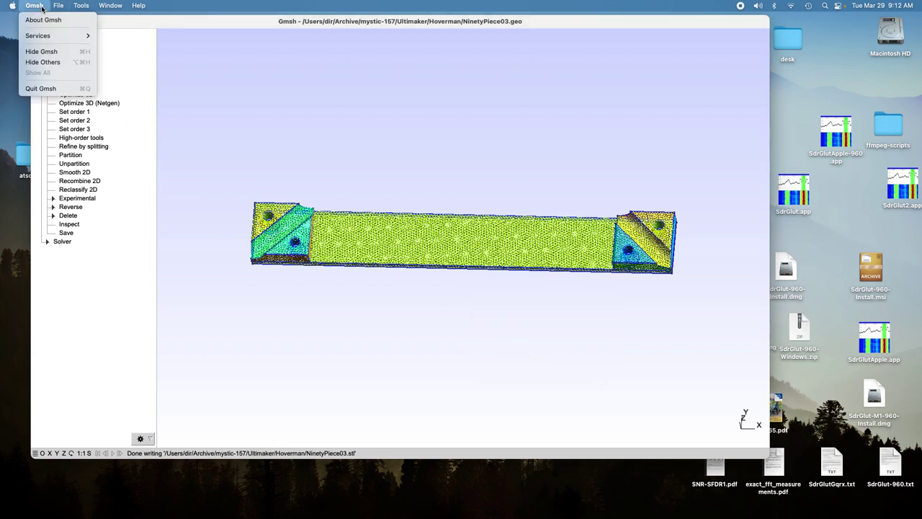
click(42, 89)
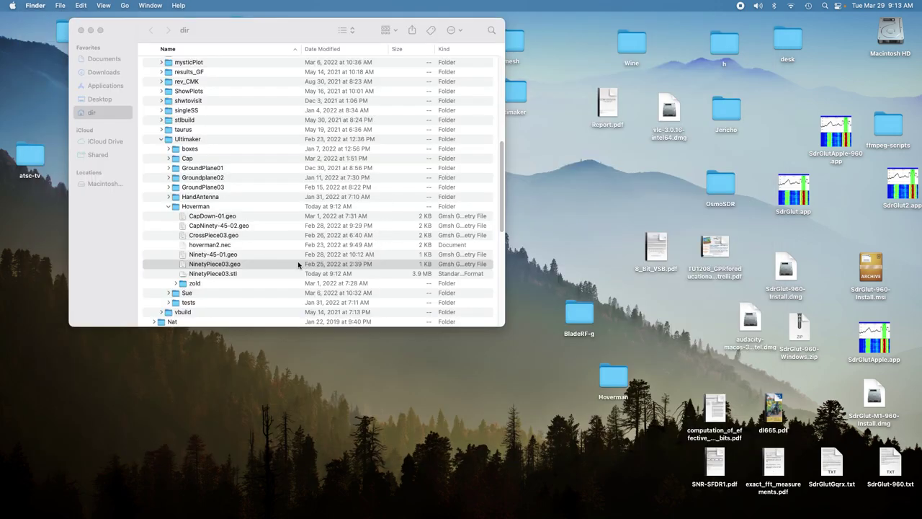
Step: Open NinetyPiece03.stl from the Hoverman folder in Ultimaker Cura
click(185, 275)
right_click(185, 276)
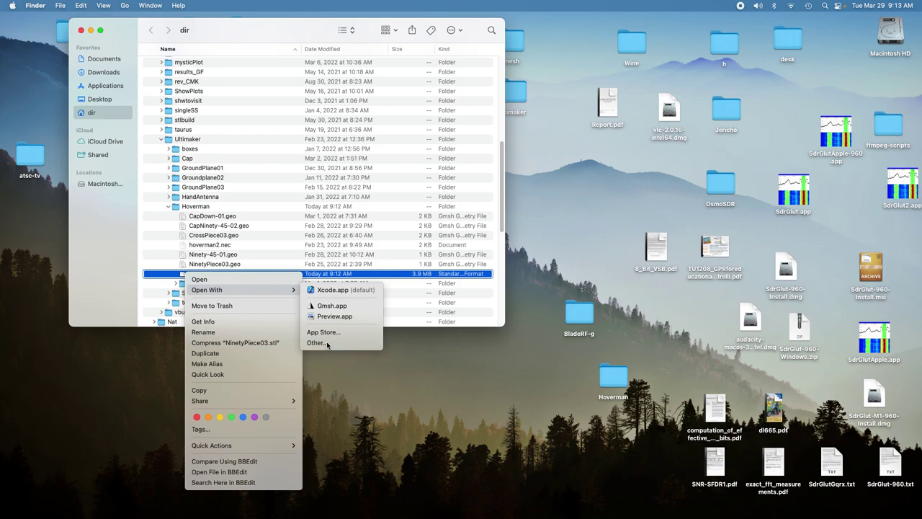
click(450, 303)
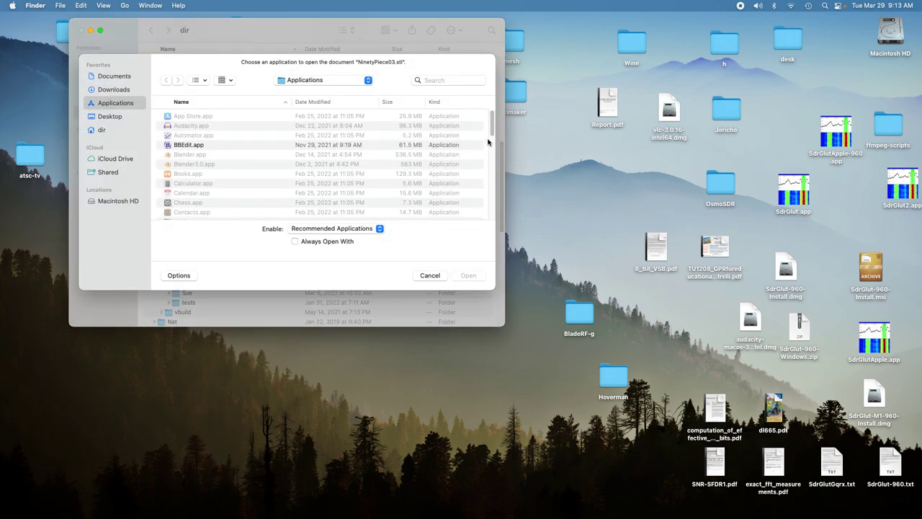
drag(489, 141, 492, 202)
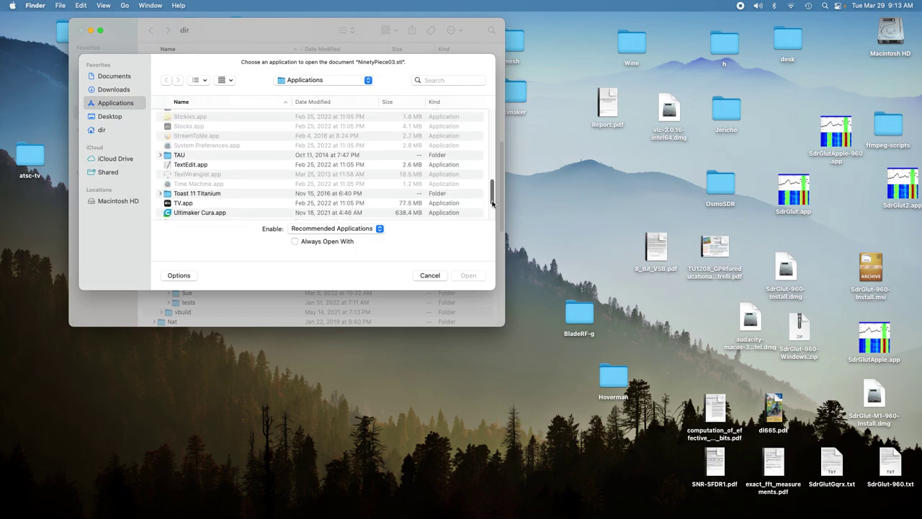
click(215, 187)
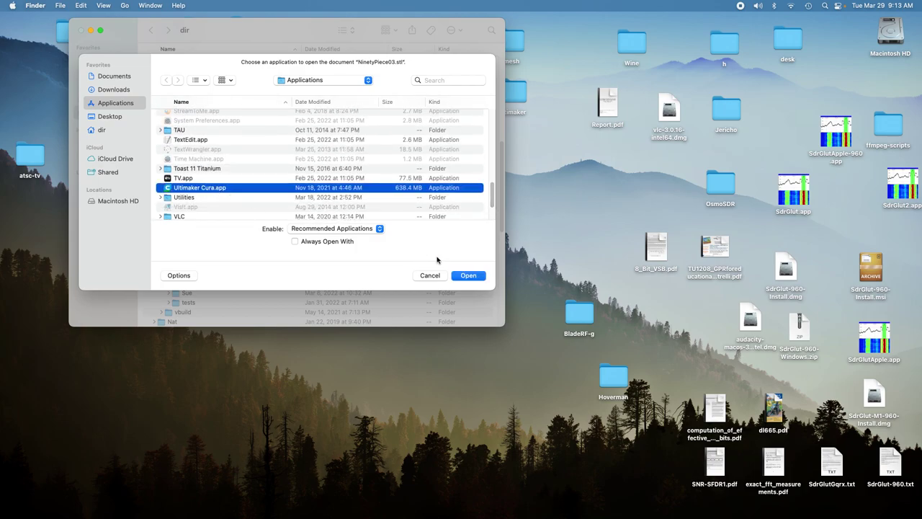
click(462, 275)
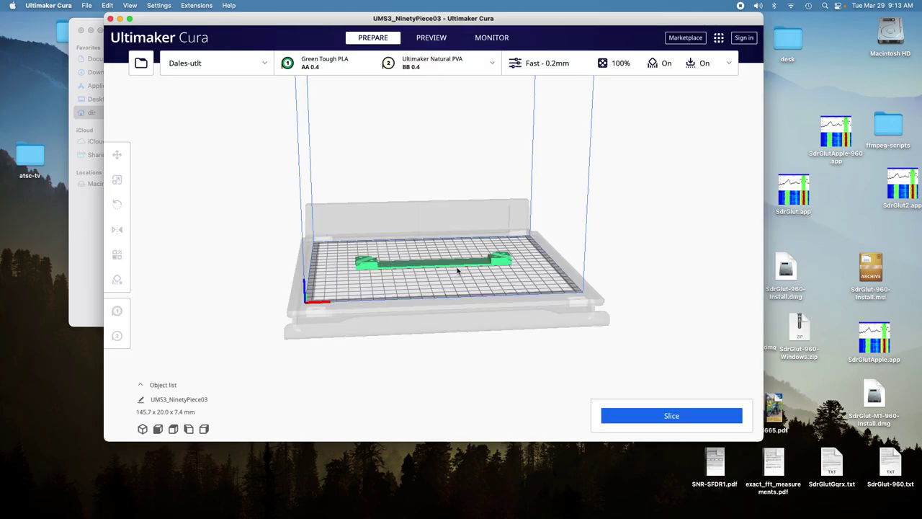
Step: Slice the NinetyPiece03 model with the current print settings and preview its layers up to layer 36
mouse_move(457, 271)
mouse_down()
mouse_move(454, 305)
mouse_move(448, 283)
mouse_up()
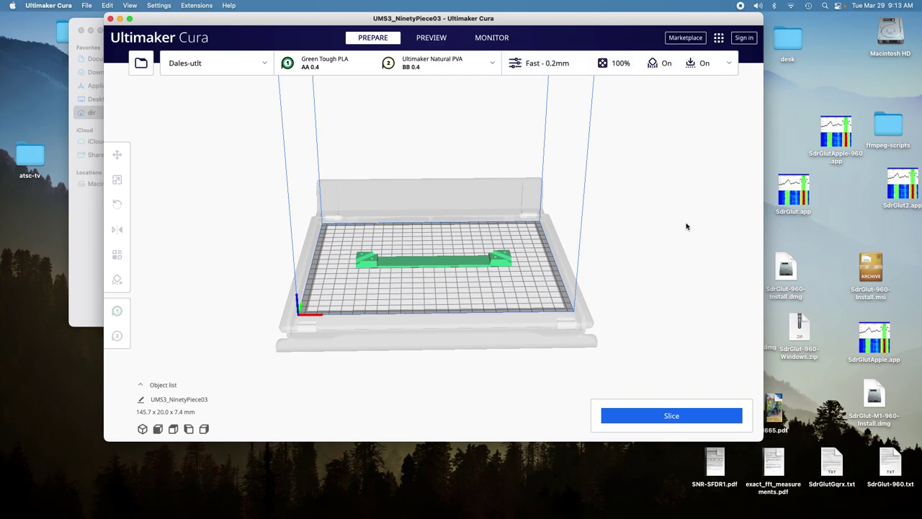
click(672, 417)
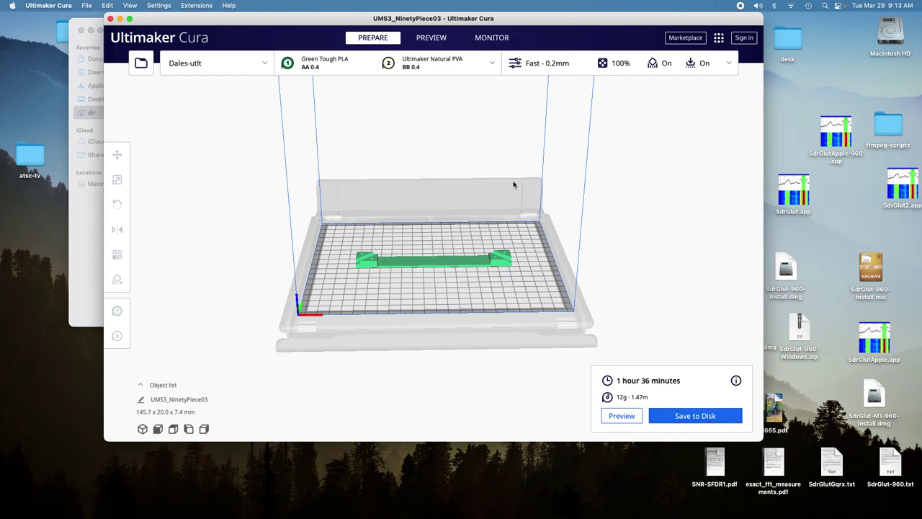
click(443, 41)
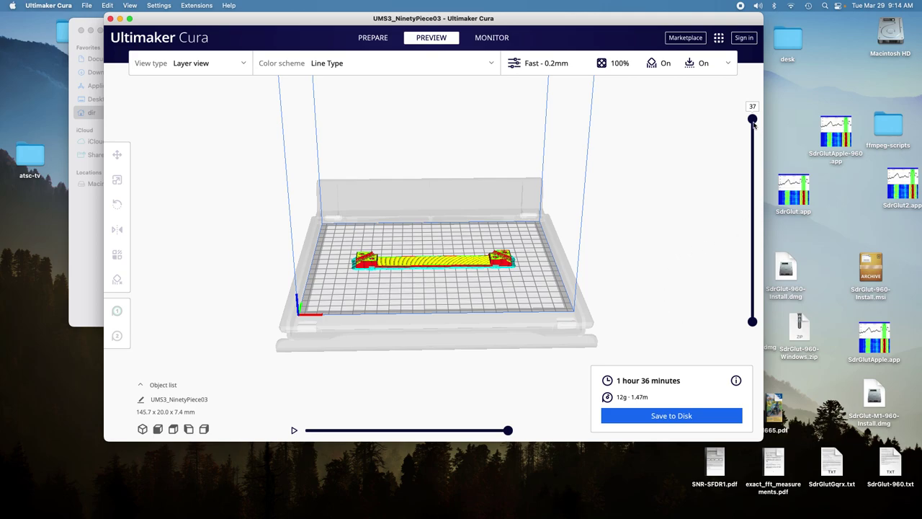
mouse_move(753, 123)
mouse_down()
mouse_move(753, 277)
mouse_move(769, 325)
mouse_move(754, 279)
mouse_move(753, 136)
mouse_up()
Step: Try to save the sliced print as UMS3_NinetyPiece03.ufp on Macintosh HD
click(674, 417)
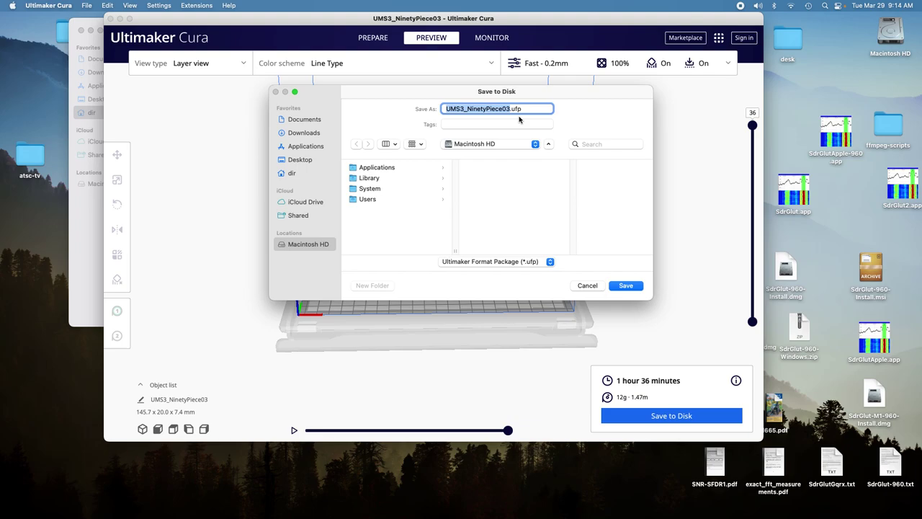
click(631, 287)
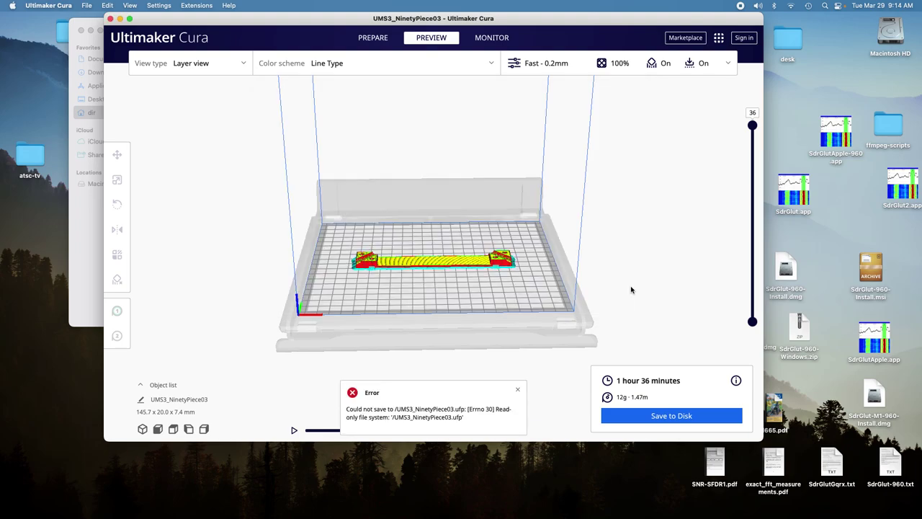